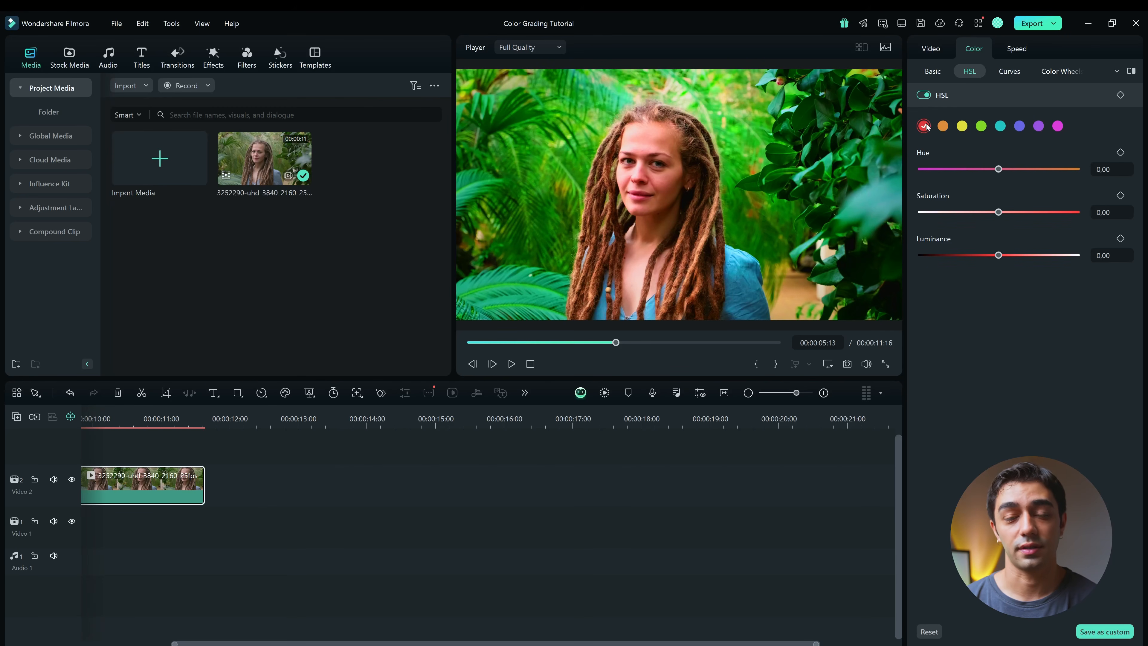
Try shifting the red range's HSL hue, saturation and luminance, restoring each to its default
left_click_drag(959, 169, 1003, 178)
left_click(1095, 153)
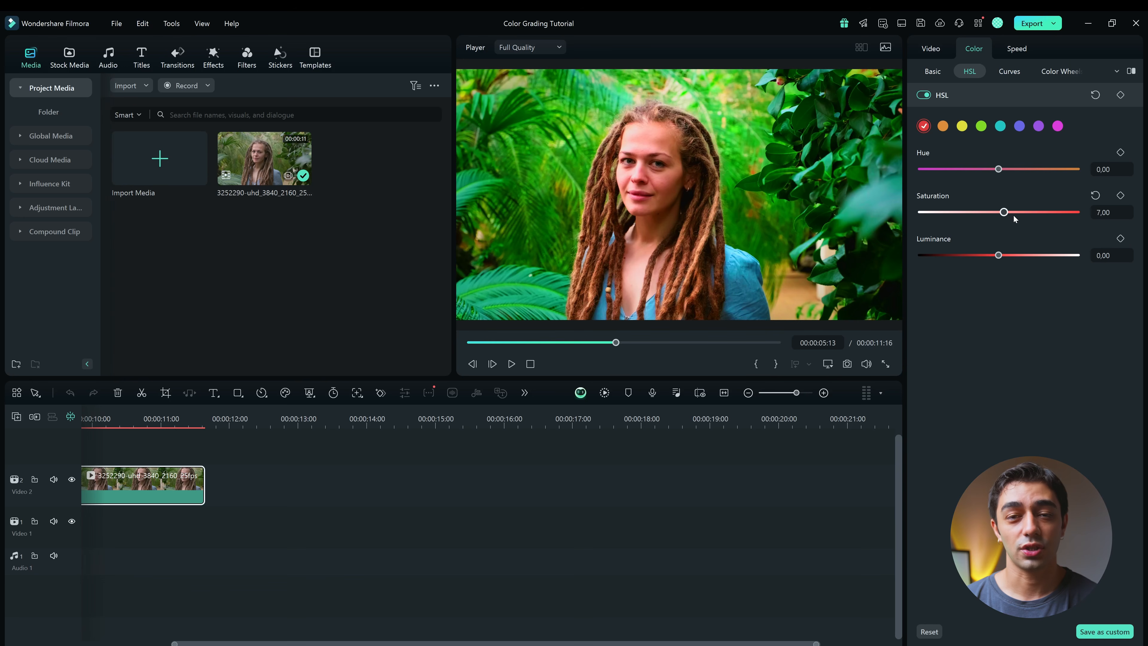
left_click_drag(1009, 224, 941, 219)
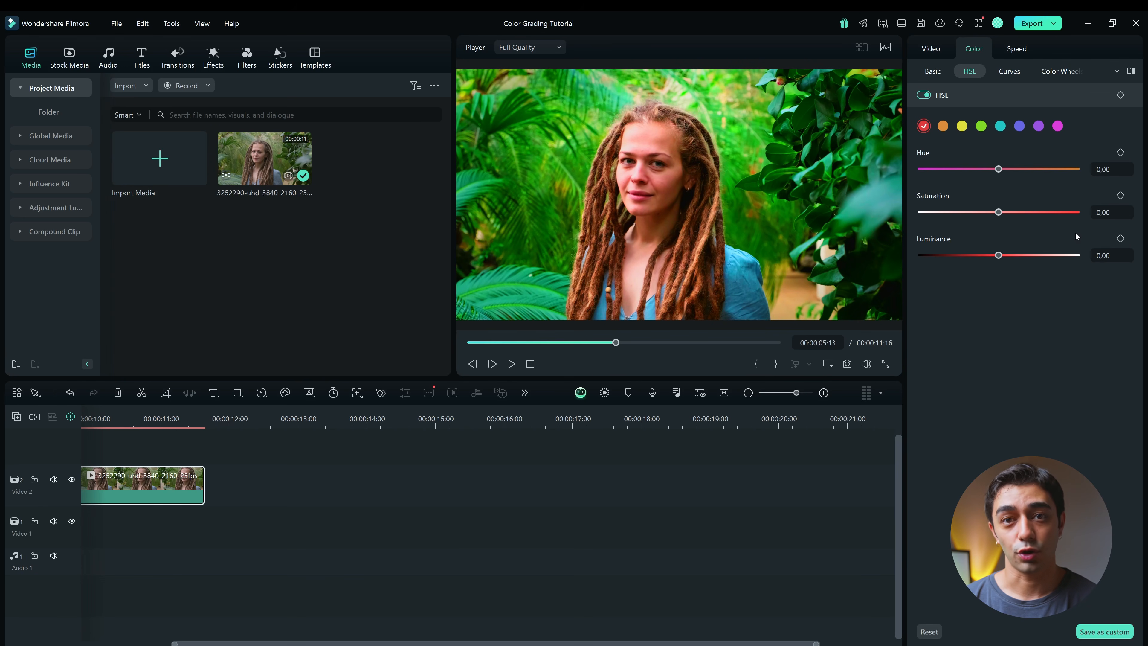
left_click_drag(997, 255, 1117, 255)
left_click_drag(1012, 255, 970, 267)
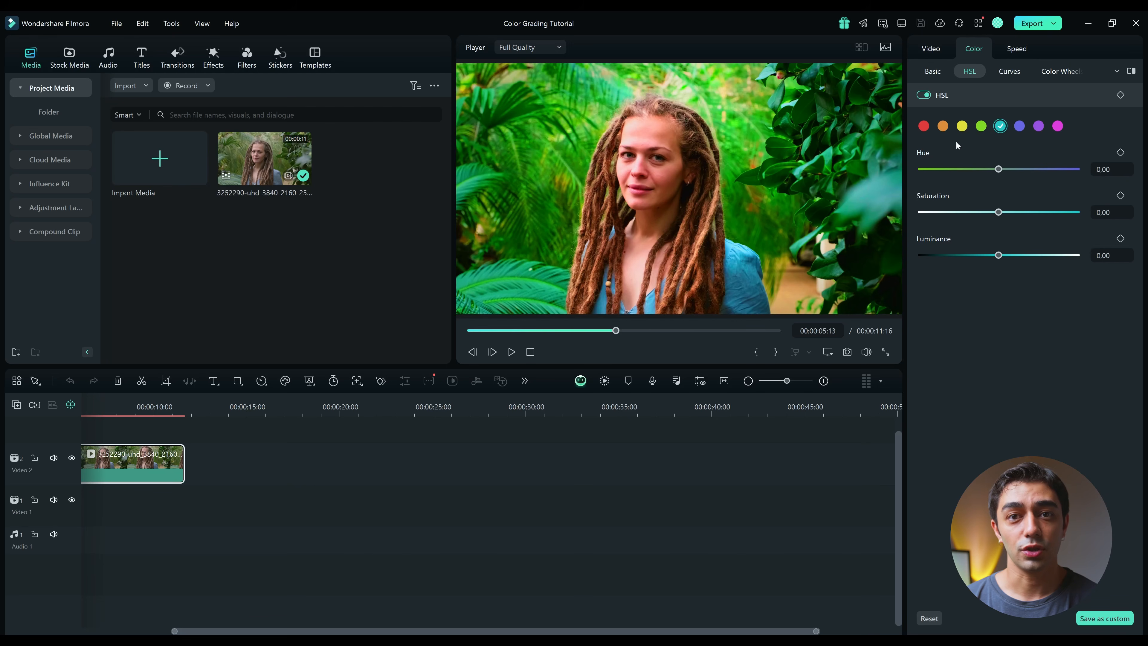
left_click(923, 127)
left_click(943, 126)
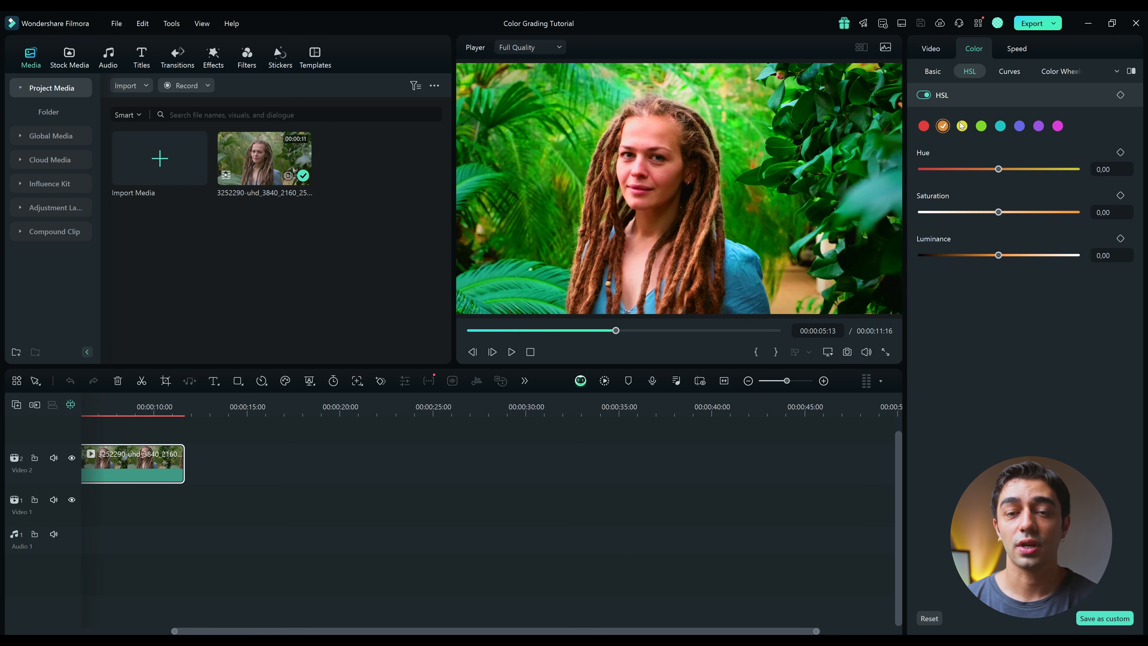
left_click(981, 126)
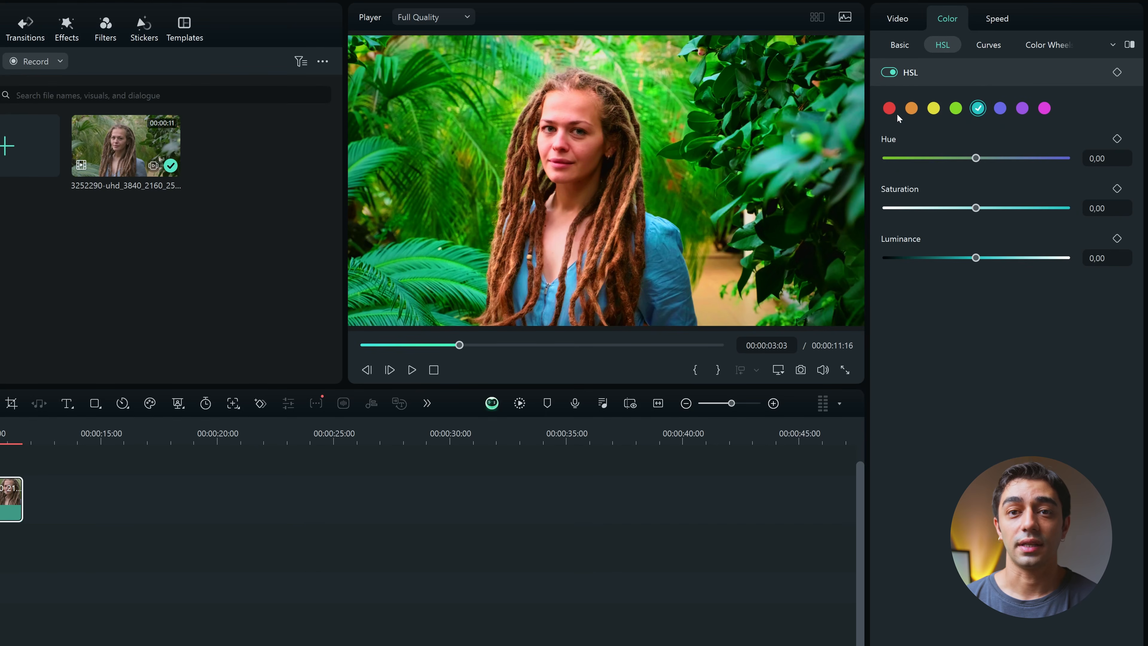
Set the red range's hue to 28, saturation to -5 and luminance to 17, and compare the clip with HSL off and on
left_click(924, 126)
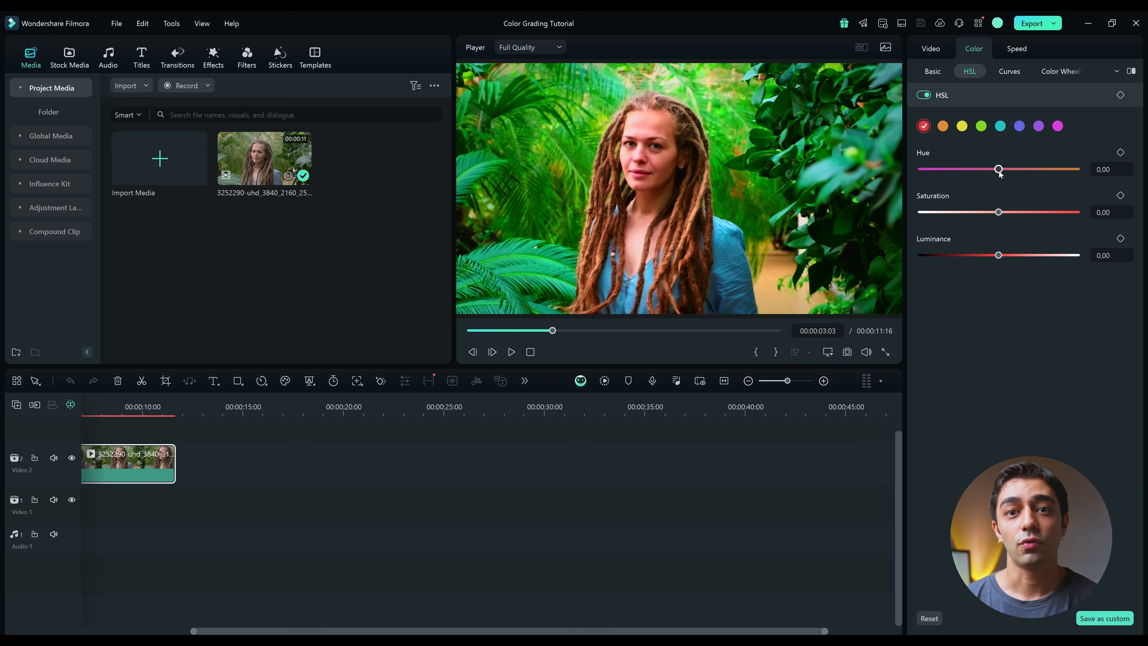
left_click_drag(998, 212, 1010, 271)
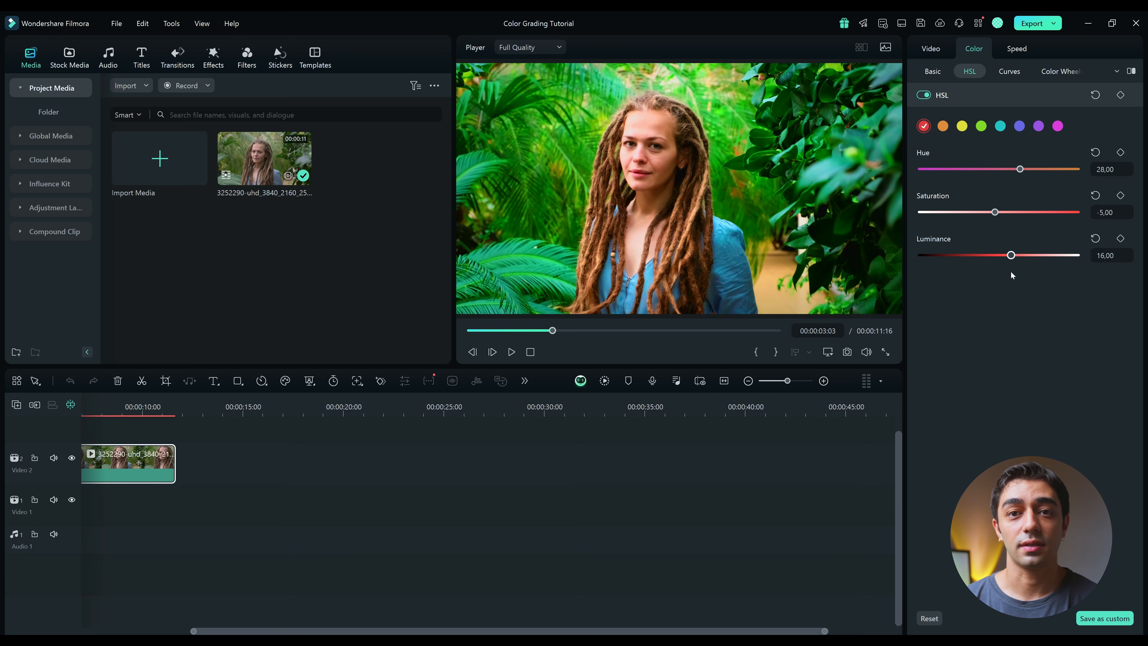
left_click(923, 96)
left_click(922, 95)
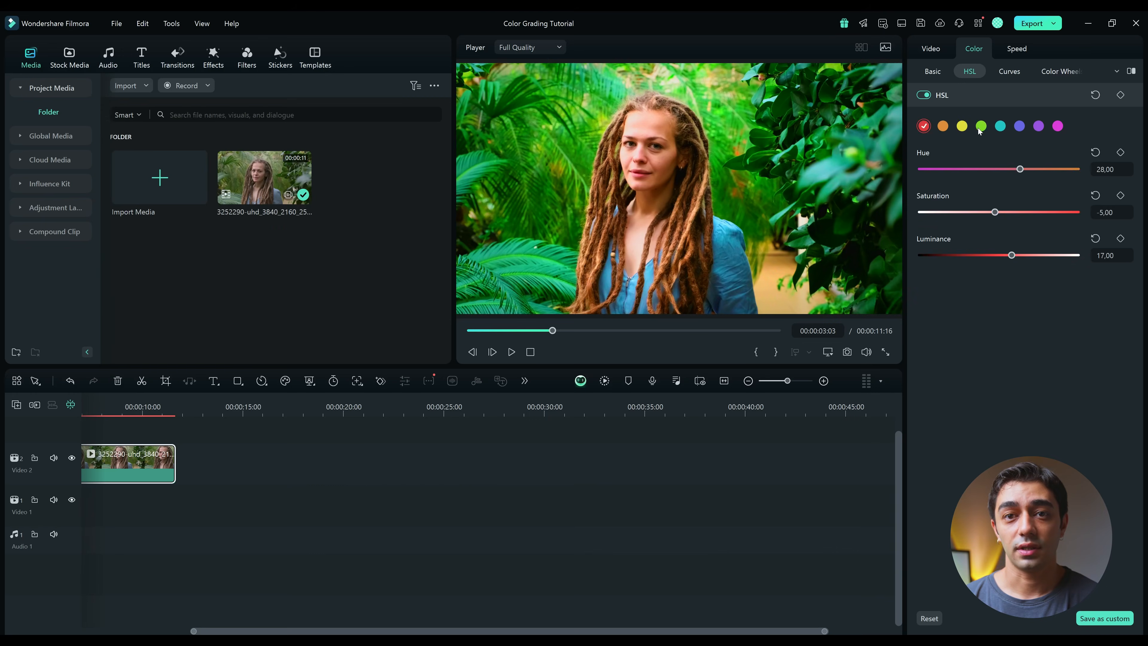
Shift the green range's hue slightly towards yellow, reduce its saturation and raise its luminance to 28
left_click(980, 127)
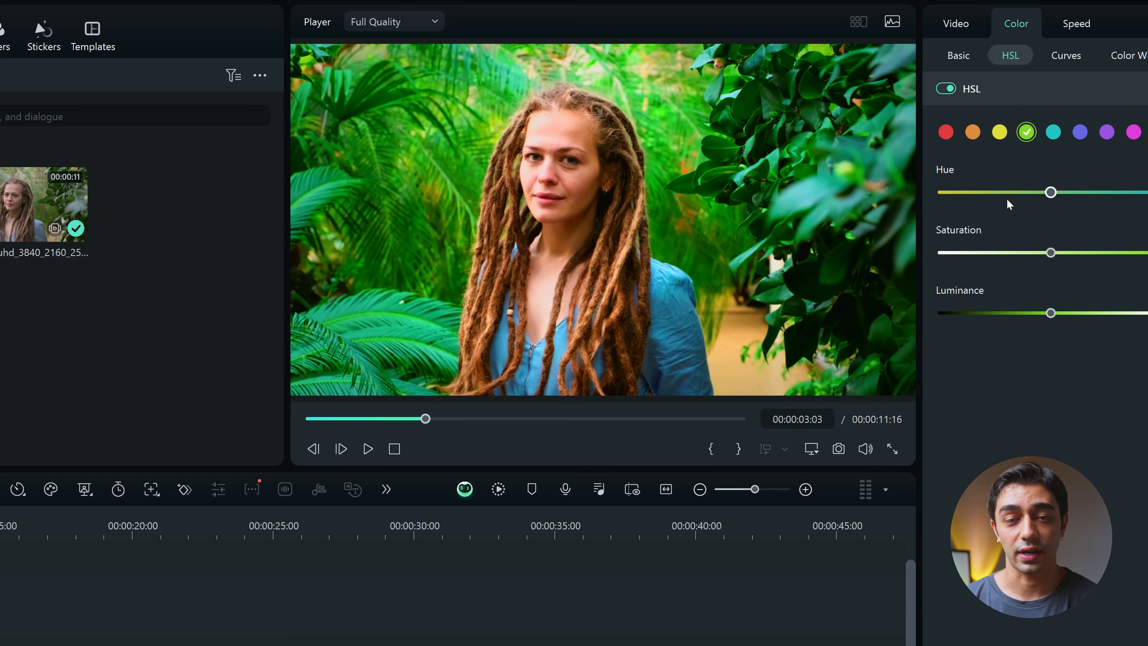
mouse_move(1049, 193)
left_mouse_down()
mouse_move(995, 196)
mouse_move(1038, 195)
left_mouse_up()
left_click_drag(1051, 253, 1020, 257)
mouse_move(985, 212)
left_mouse_down()
mouse_move(950, 214)
mouse_move(991, 213)
left_mouse_up()
Lower the yellow range's hue slightly, return to the green range, and compare the clip with HSL off and on
left_click(1000, 126)
left_click(961, 126)
left_click(980, 126)
left_click(962, 126)
left_click_drag(998, 169, 993, 170)
left_click(980, 126)
left_click(923, 95)
left_click(924, 95)
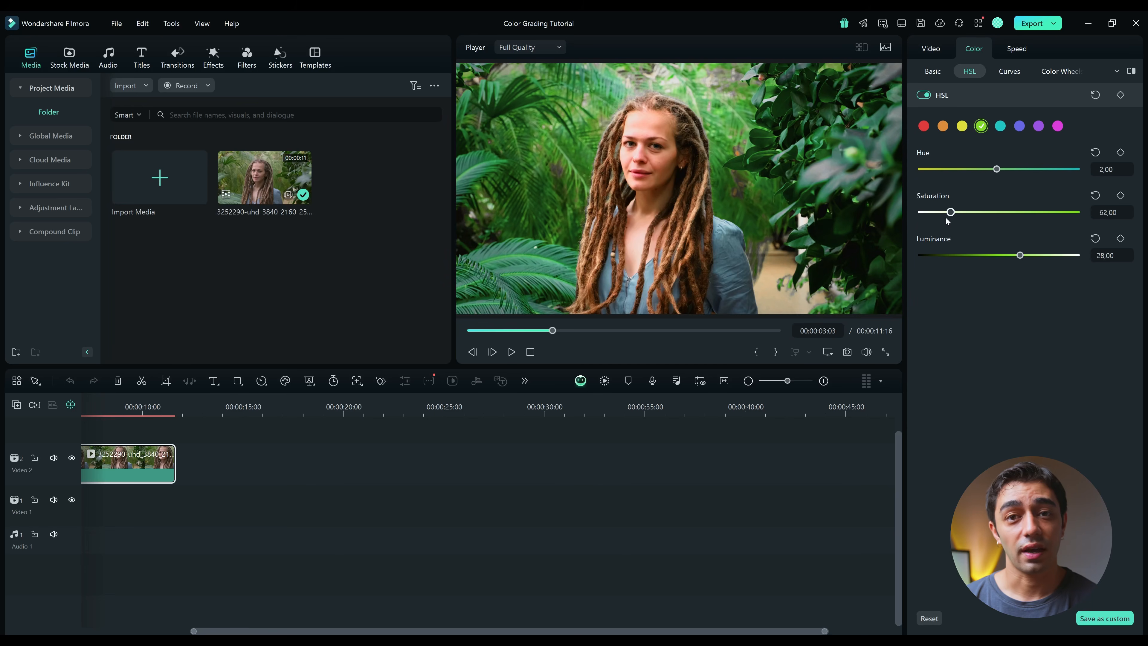
Try extreme values on the green range: saturation at -100, maximum hue shift and minimum luminance
left_click_drag(948, 212, 920, 213)
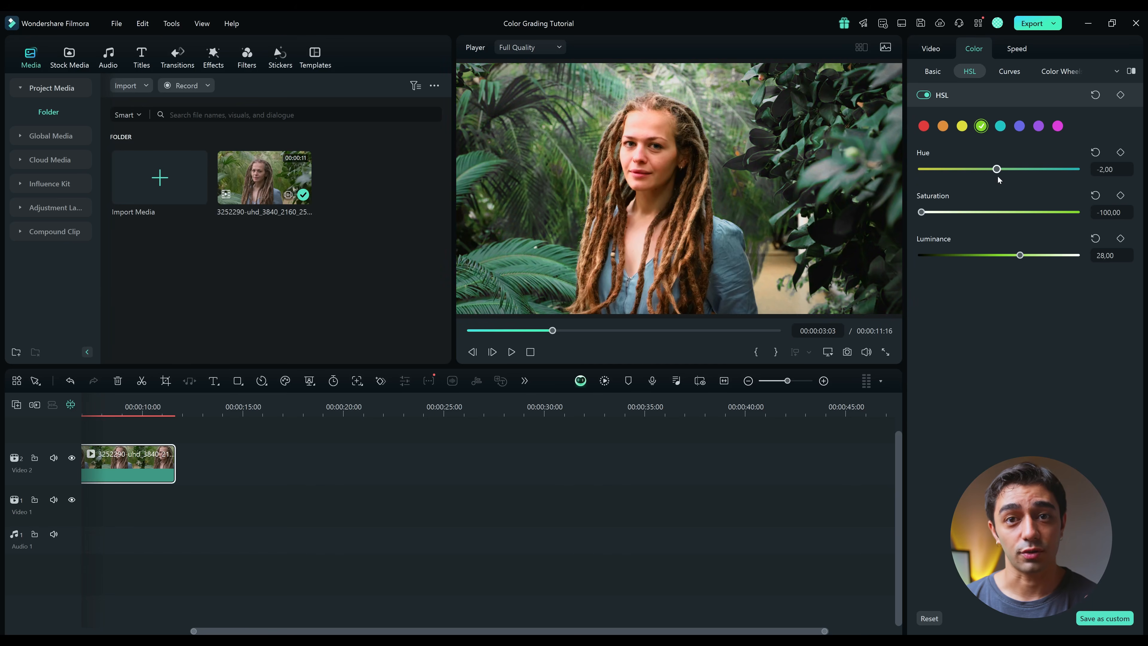
left_click_drag(1057, 169, 1114, 177)
left_click_drag(1020, 255, 912, 262)
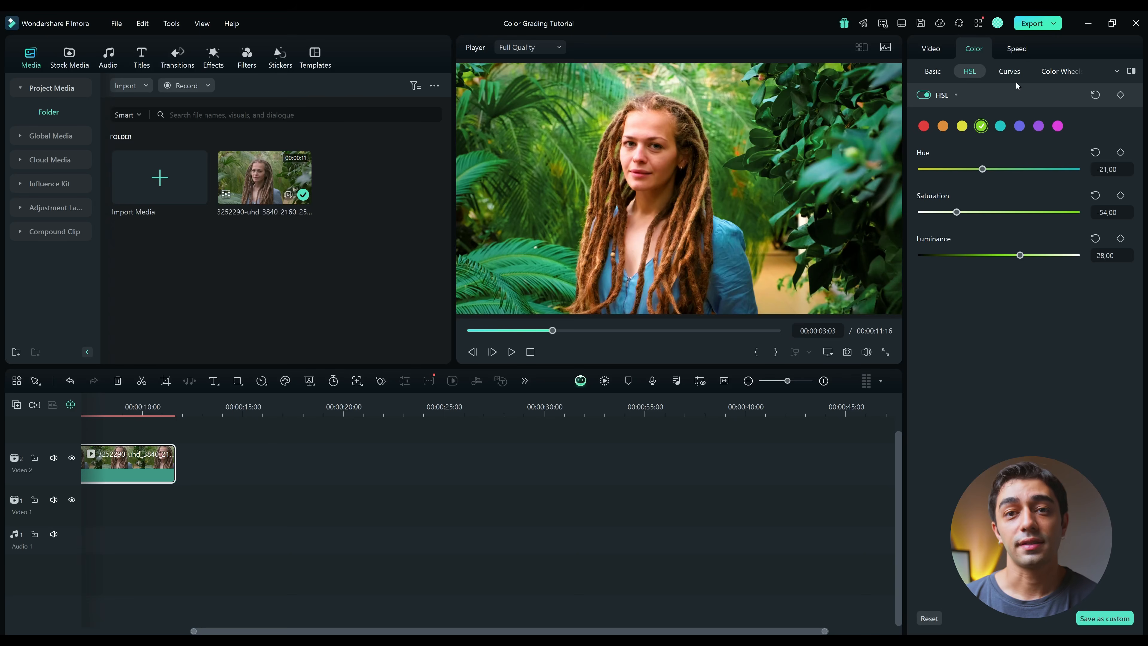
Open the clip's color curves and try moving the black and white endpoints of the Y curve
left_click(1011, 70)
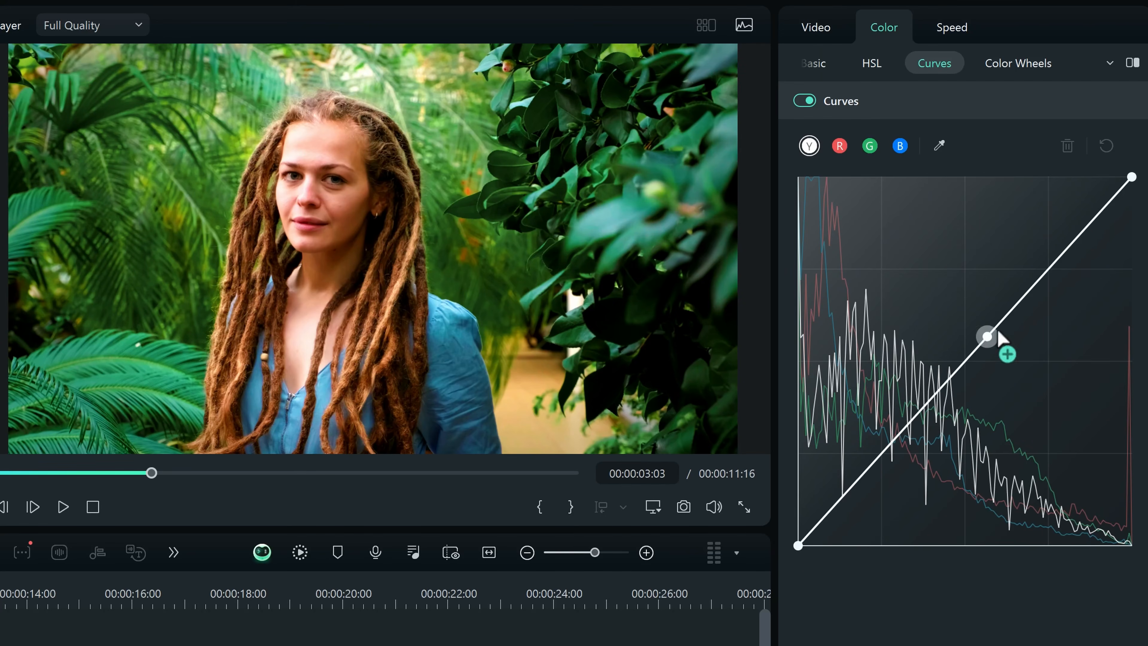
mouse_move(800, 547)
left_mouse_down()
mouse_move(801, 525)
mouse_move(820, 557)
mouse_move(789, 561)
left_mouse_up()
mouse_move(1129, 178)
left_mouse_down()
mouse_move(1110, 176)
mouse_move(1131, 176)
left_mouse_up()
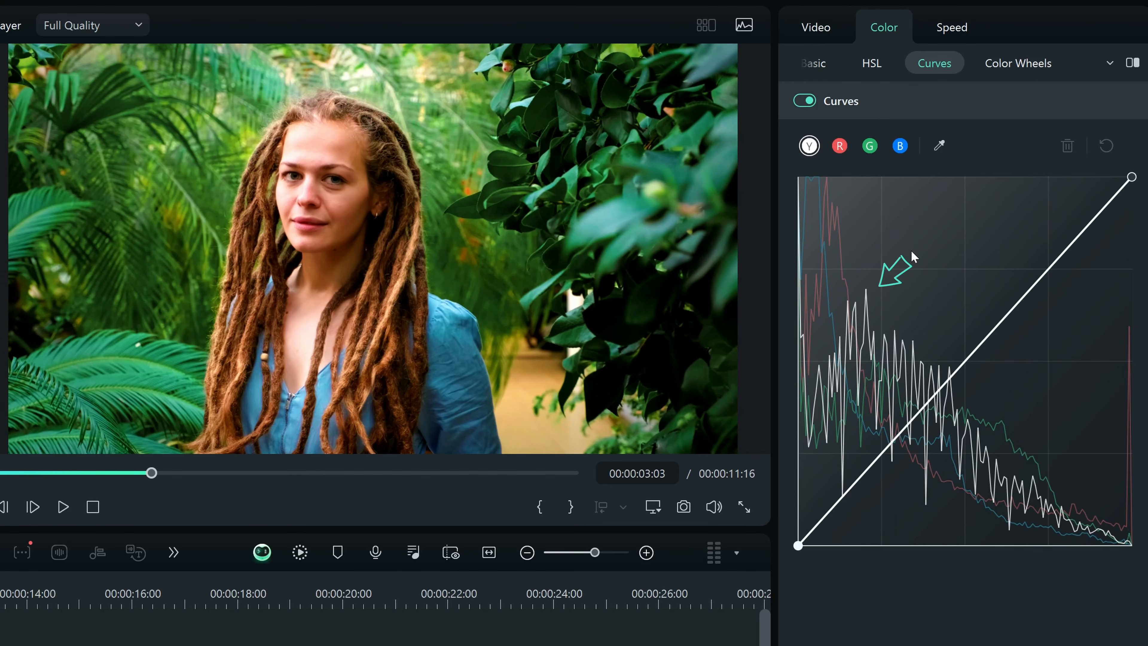
Try shifting the black point of the blue and red curves
left_click(839, 145)
left_click(900, 146)
mouse_move(799, 545)
left_mouse_down()
mouse_move(820, 551)
mouse_move(810, 551)
left_mouse_up()
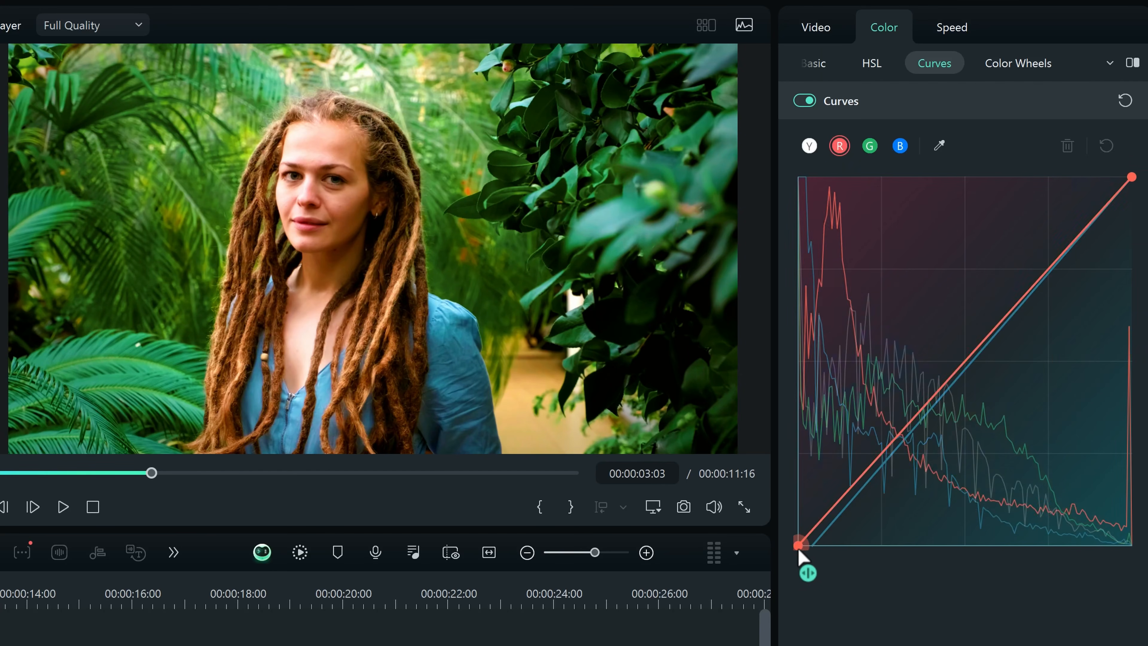
mouse_move(799, 549)
left_mouse_down()
mouse_move(828, 562)
mouse_move(796, 546)
left_mouse_up()
left_click(899, 146)
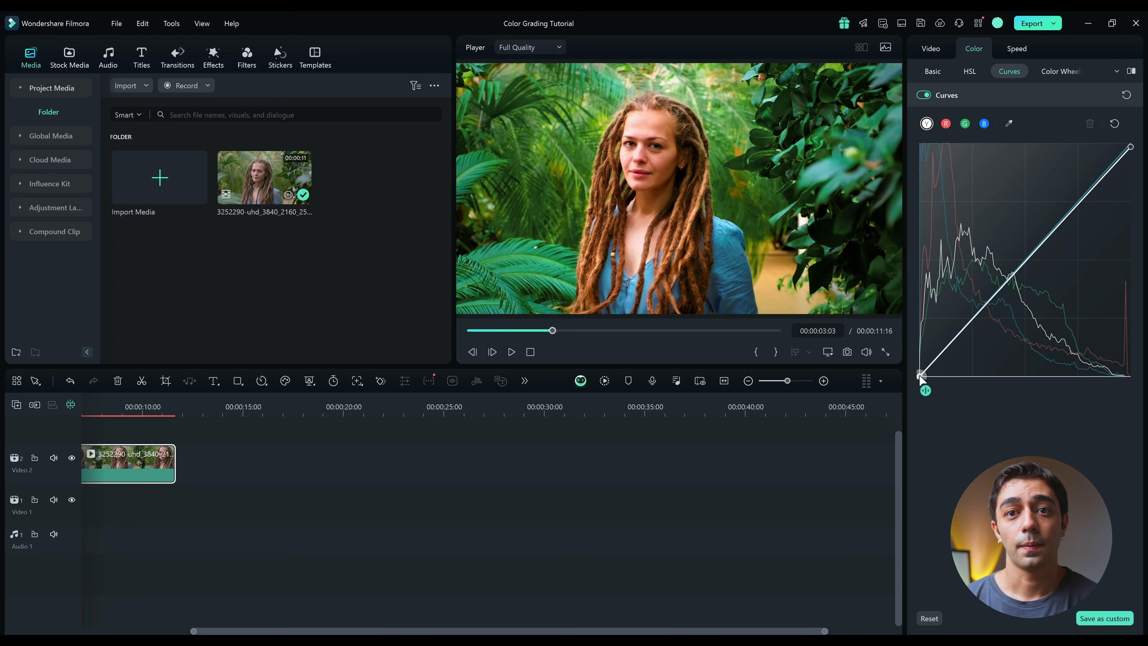
Go through the red, green and blue curves and try moving the black points of the Y and red curves
mouse_move(922, 376)
left_mouse_down()
mouse_move(951, 379)
mouse_move(913, 369)
mouse_move(912, 339)
mouse_move(913, 385)
left_mouse_up()
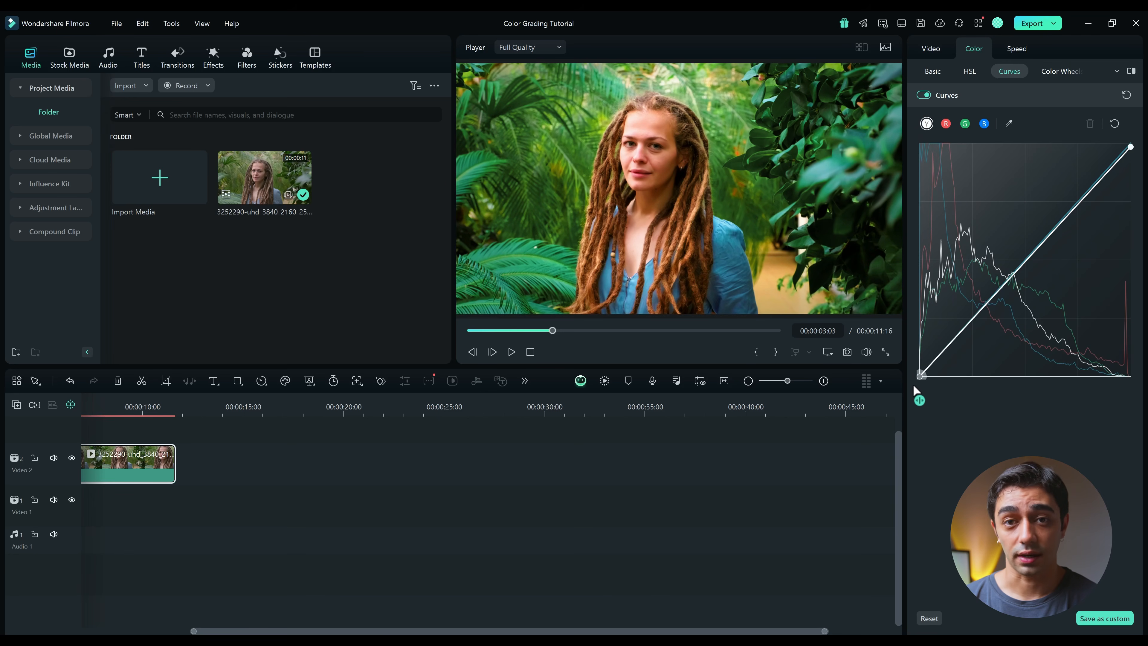
left_click(945, 123)
left_click(966, 125)
left_click(982, 124)
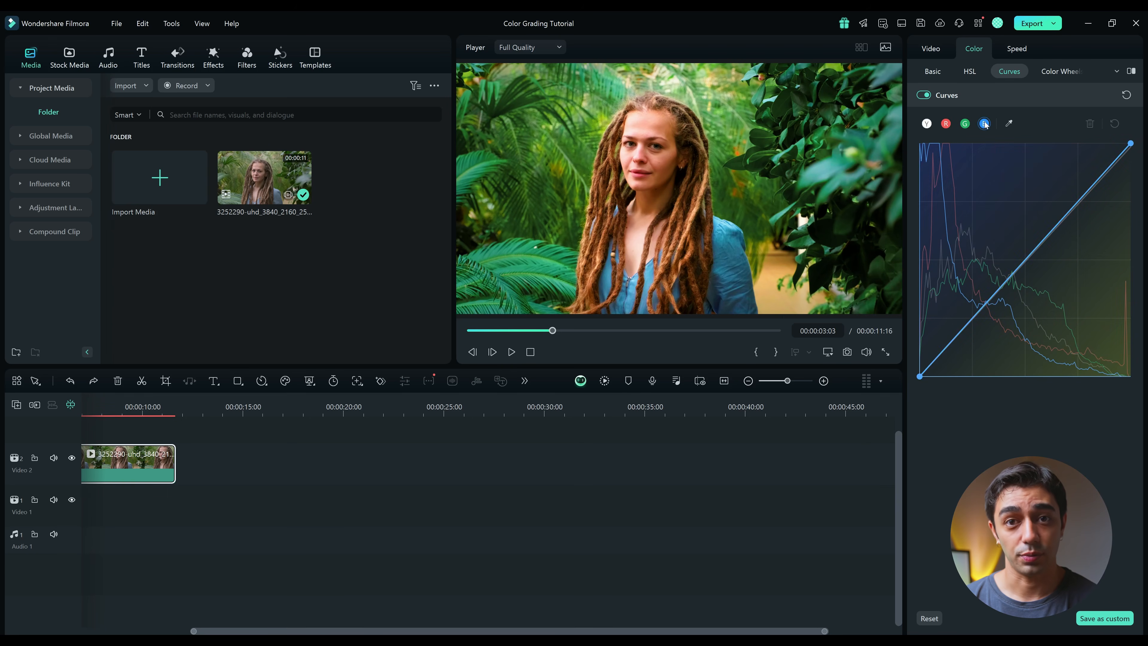
left_click(945, 125)
mouse_move(923, 379)
left_mouse_down()
mouse_move(939, 382)
mouse_move(930, 385)
left_mouse_up()
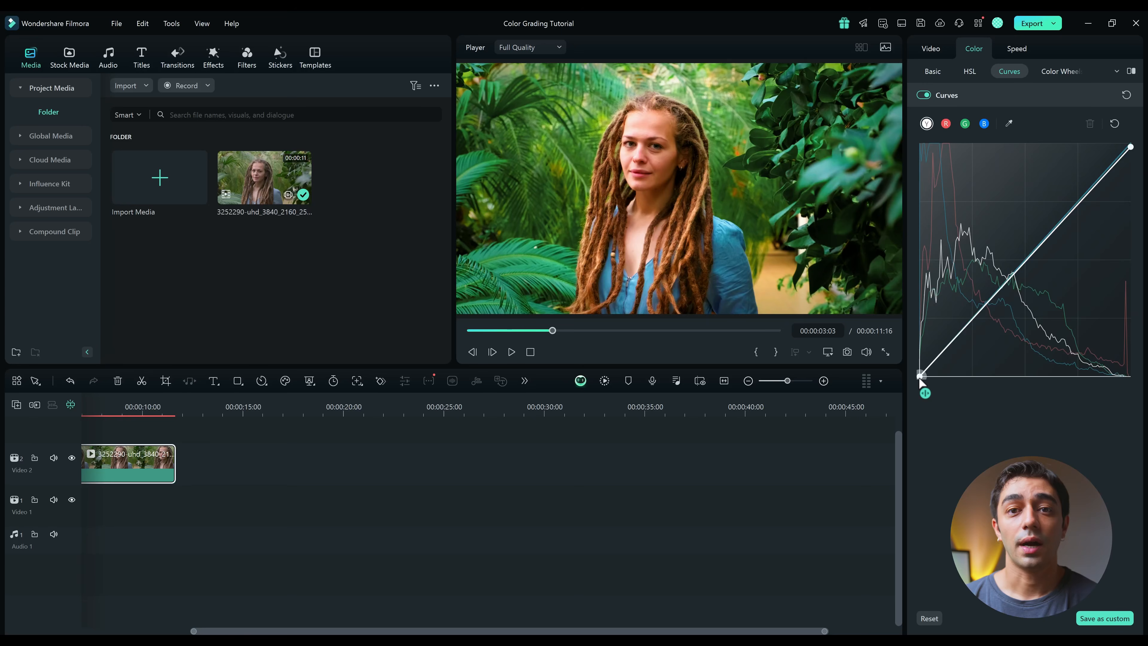
Shape the Y curve into a faded S-curve with lifted blacks, lowered whites, darker shadows and brighter highlights, and compare it off and on
left_click_drag(920, 373, 916, 363)
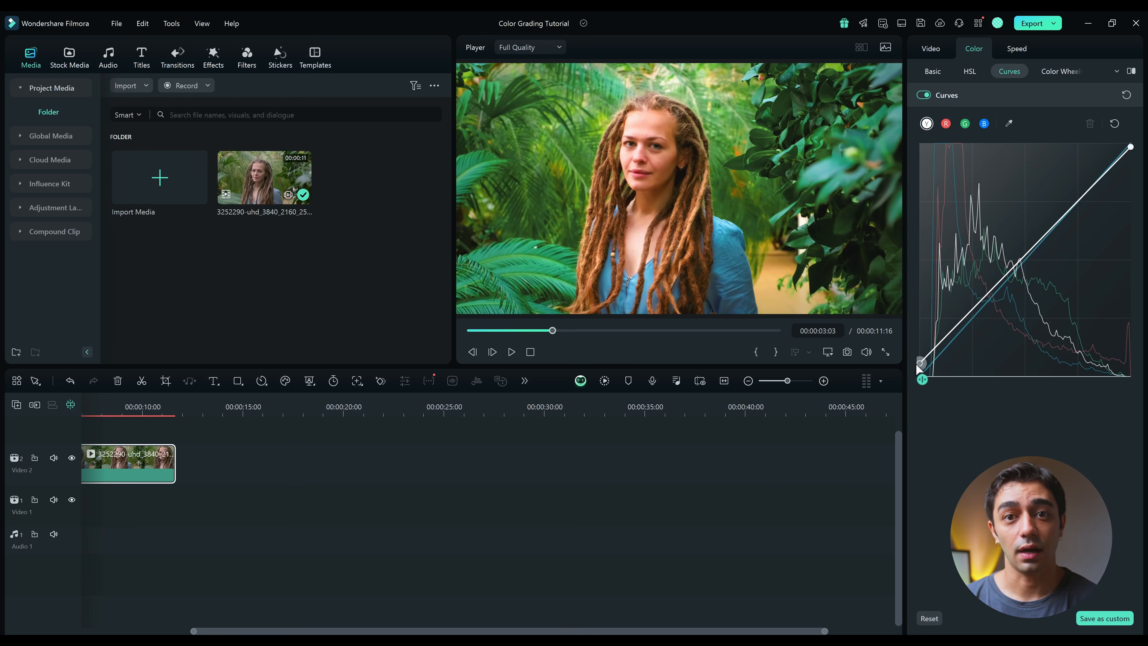
left_click_drag(1130, 146, 1144, 163)
mouse_move(960, 323)
left_mouse_down()
mouse_move(947, 349)
mouse_move(970, 332)
left_mouse_up()
left_click_drag(1085, 206, 1088, 183)
left_click(923, 96)
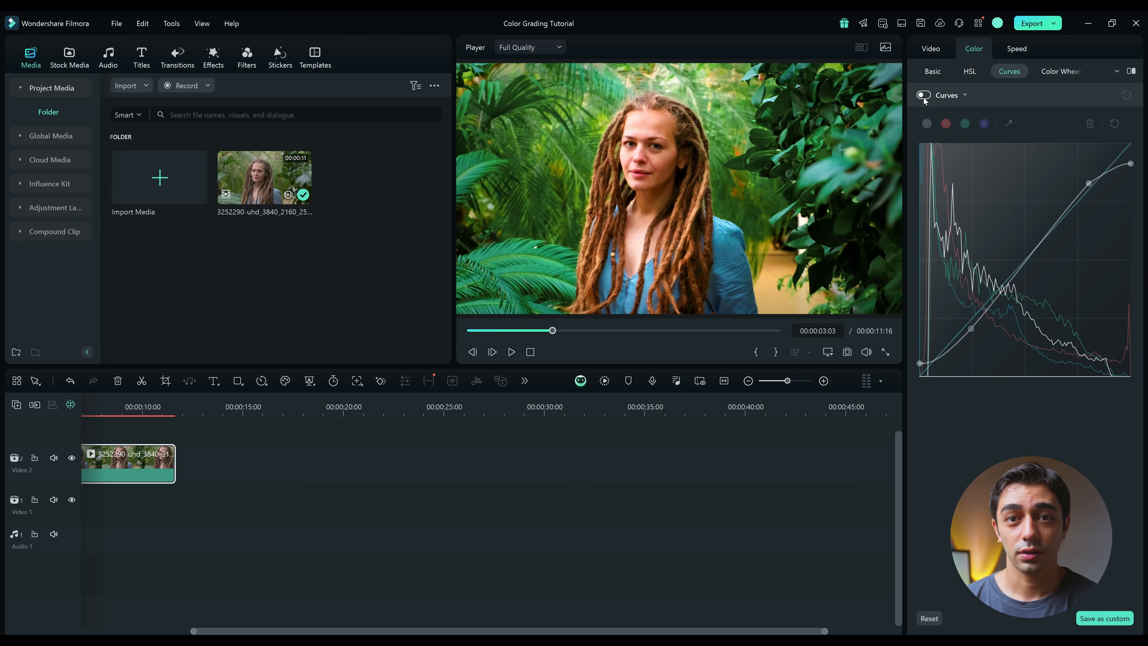
left_click(923, 96)
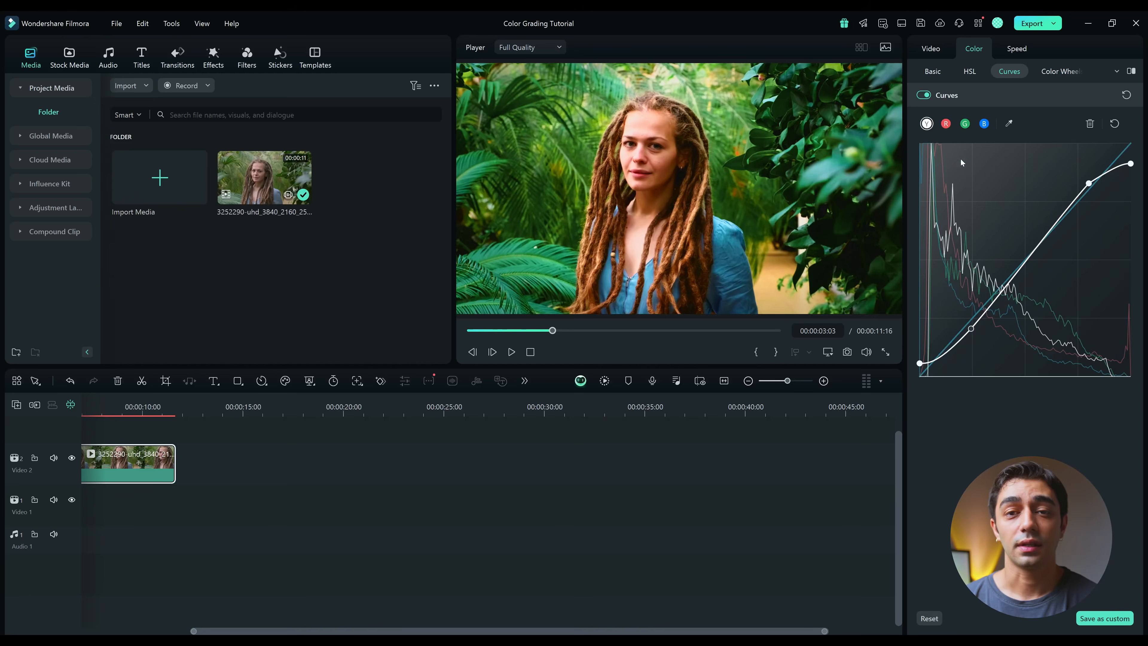
Sample the woman's skin tone onto the red curve with the eyedropper and pull the new point slightly down
left_click(945, 123)
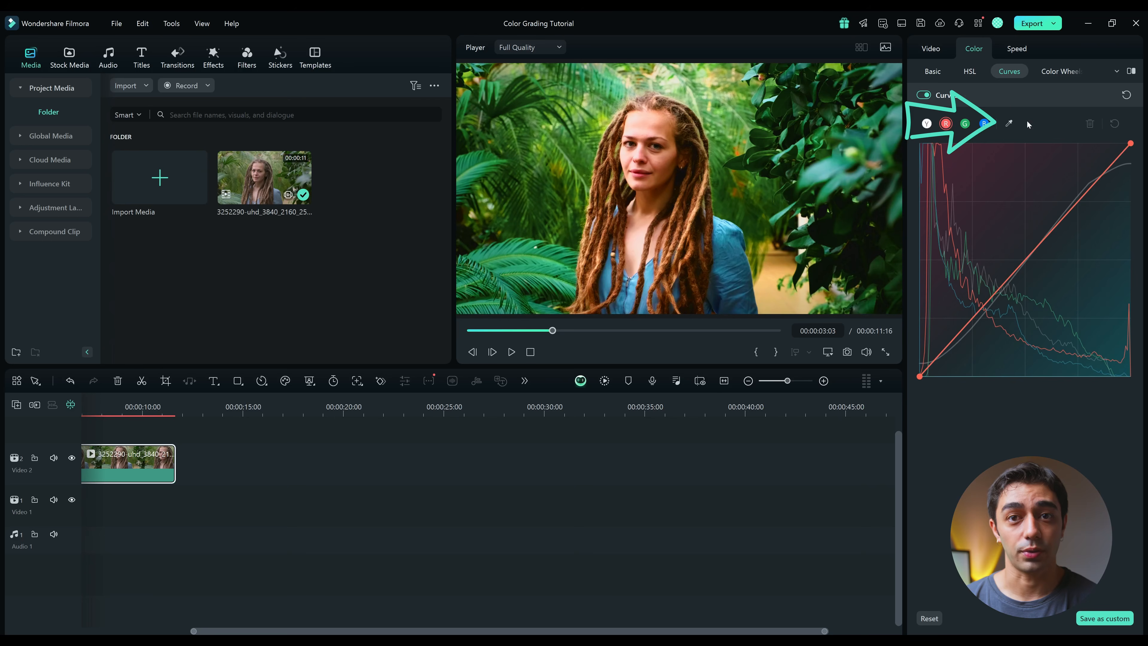
left_click(1008, 123)
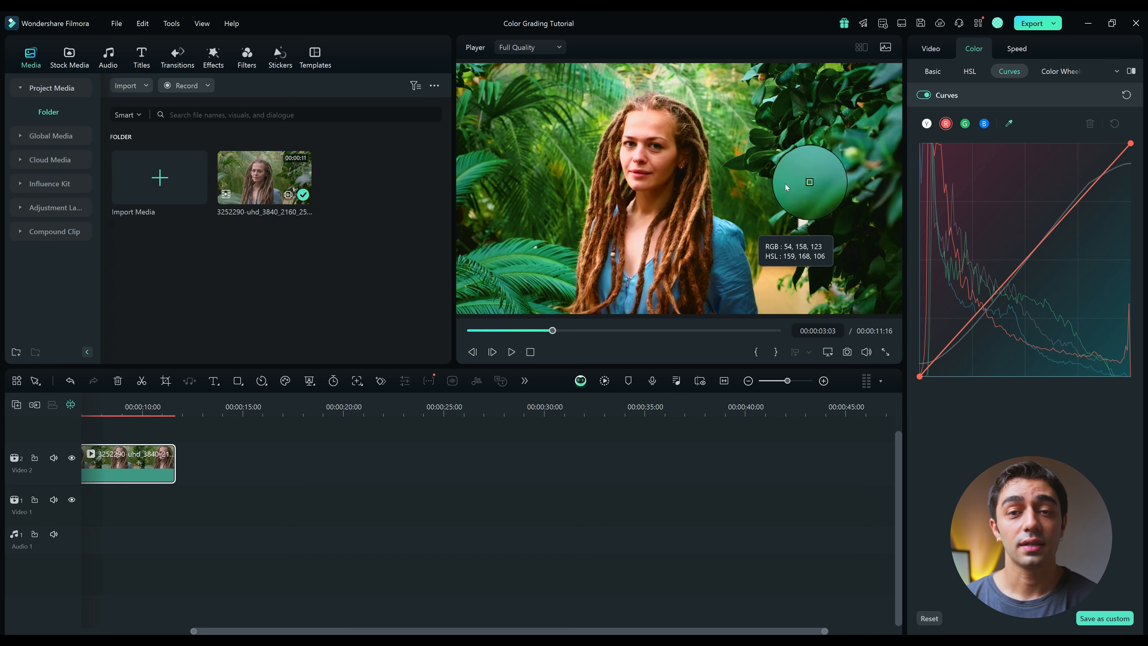
left_click(657, 167)
left_click_drag(1055, 229, 1060, 227)
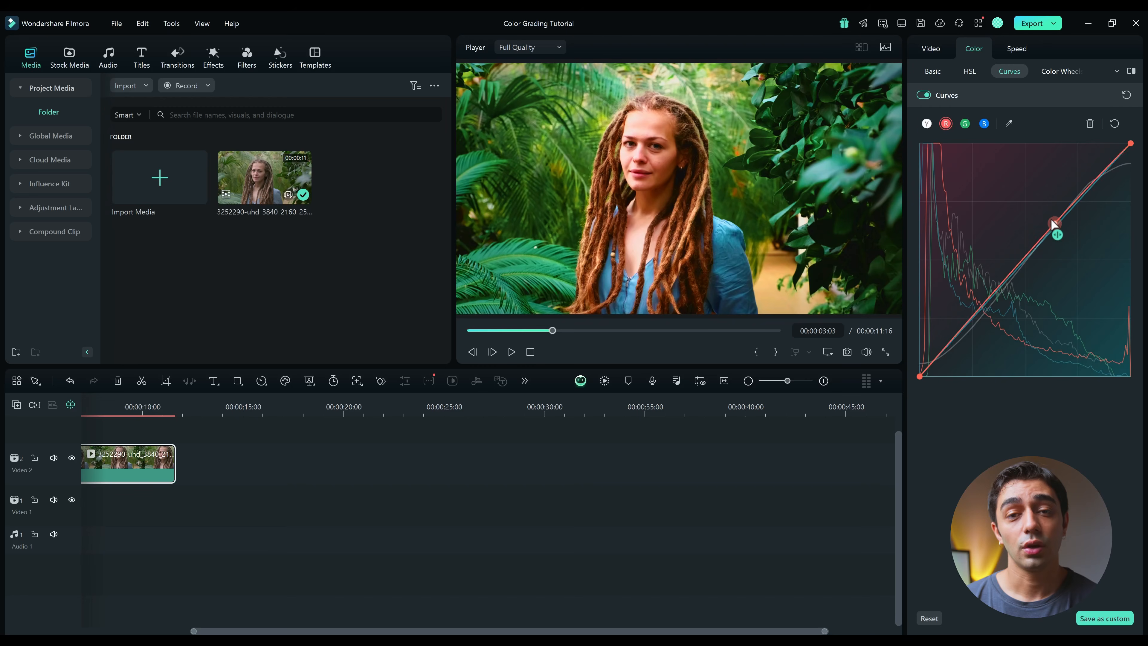
mouse_move(1059, 228)
left_mouse_down()
mouse_move(1028, 195)
mouse_move(1084, 260)
mouse_move(1067, 240)
left_mouse_up()
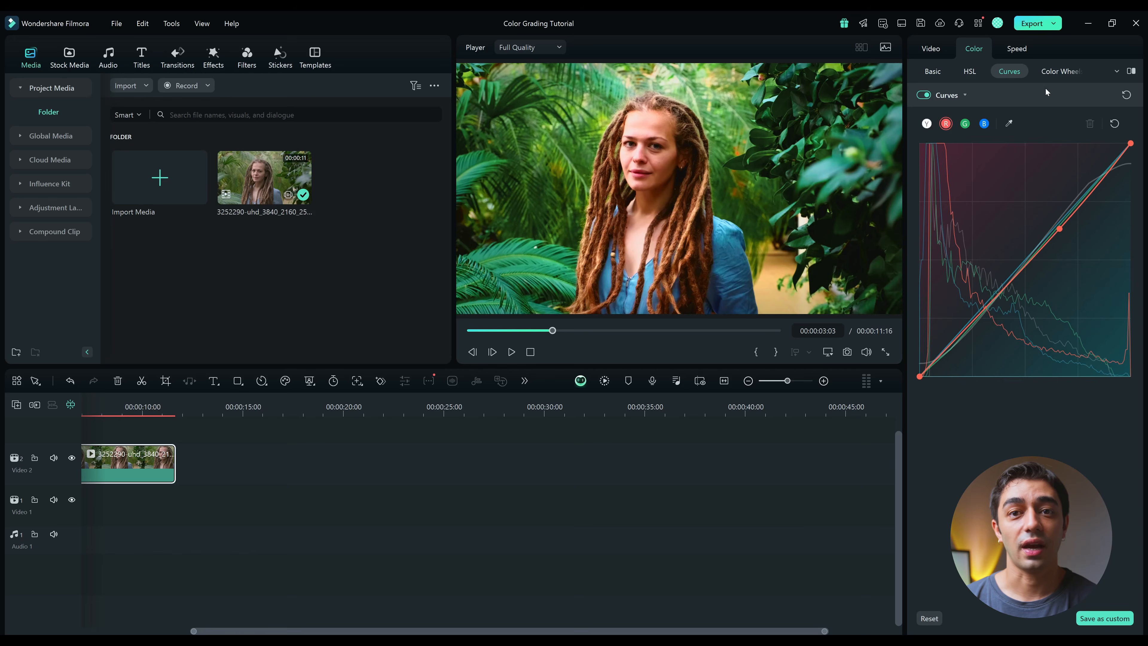
Open the color wheels and examine the highlights, midtones and shadows controls
left_click(1059, 71)
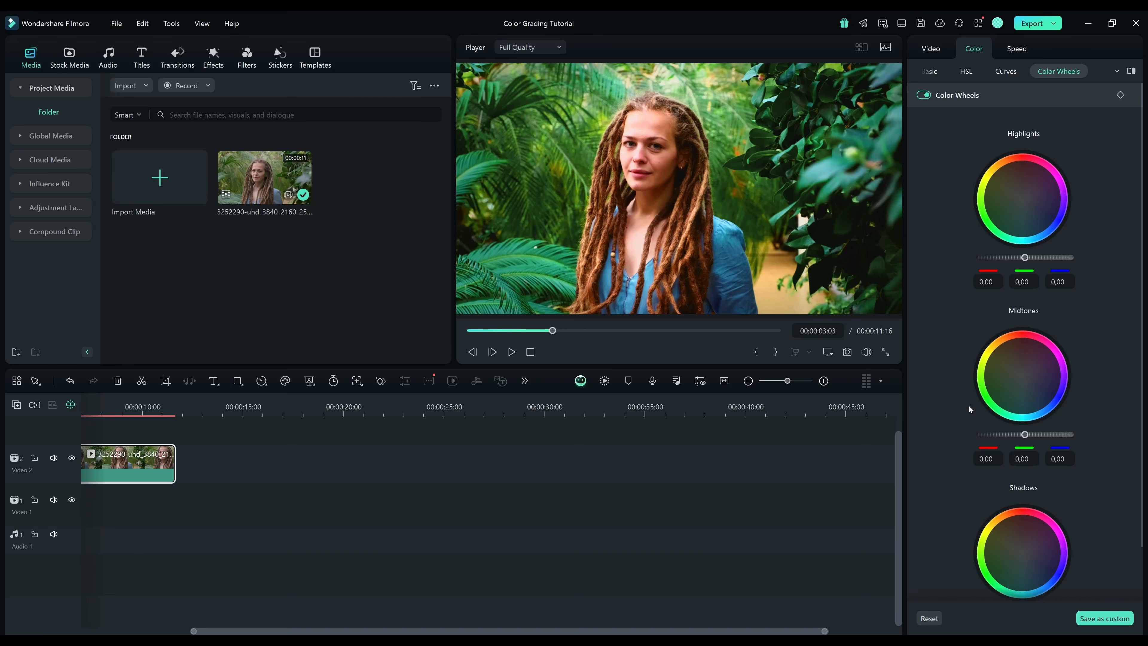
scroll(969, 406, "down", 2)
scroll(949, 407, "up", 2)
left_click_drag(1039, 258, 1025, 257)
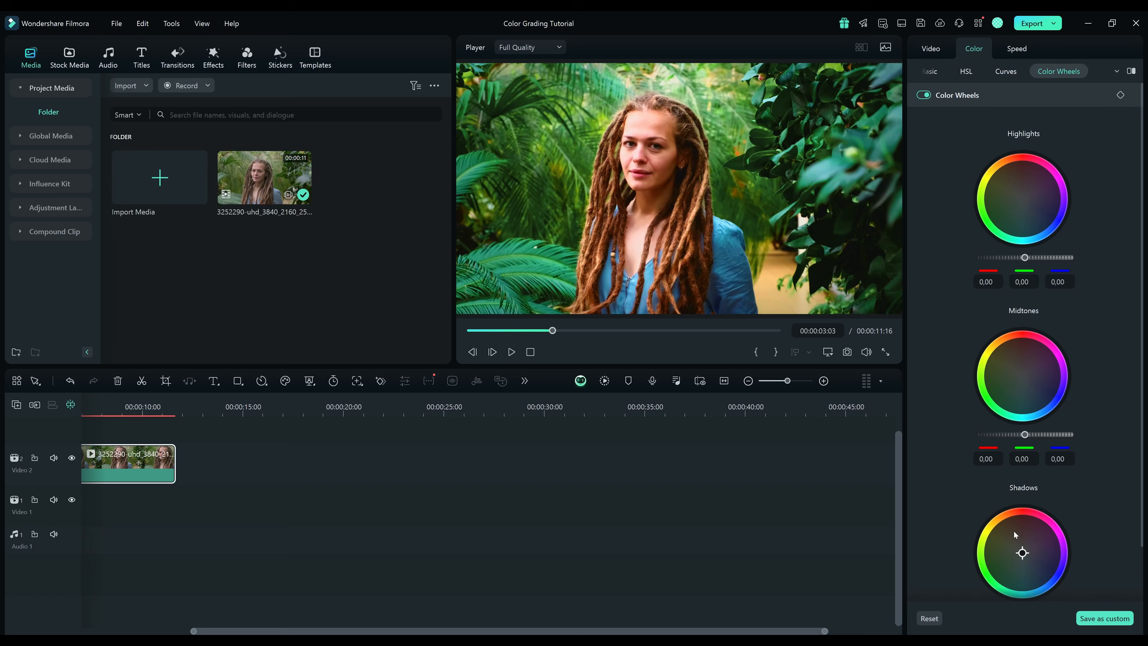
scroll(1016, 506, "down", 1)
scroll(1078, 469, "down", 1)
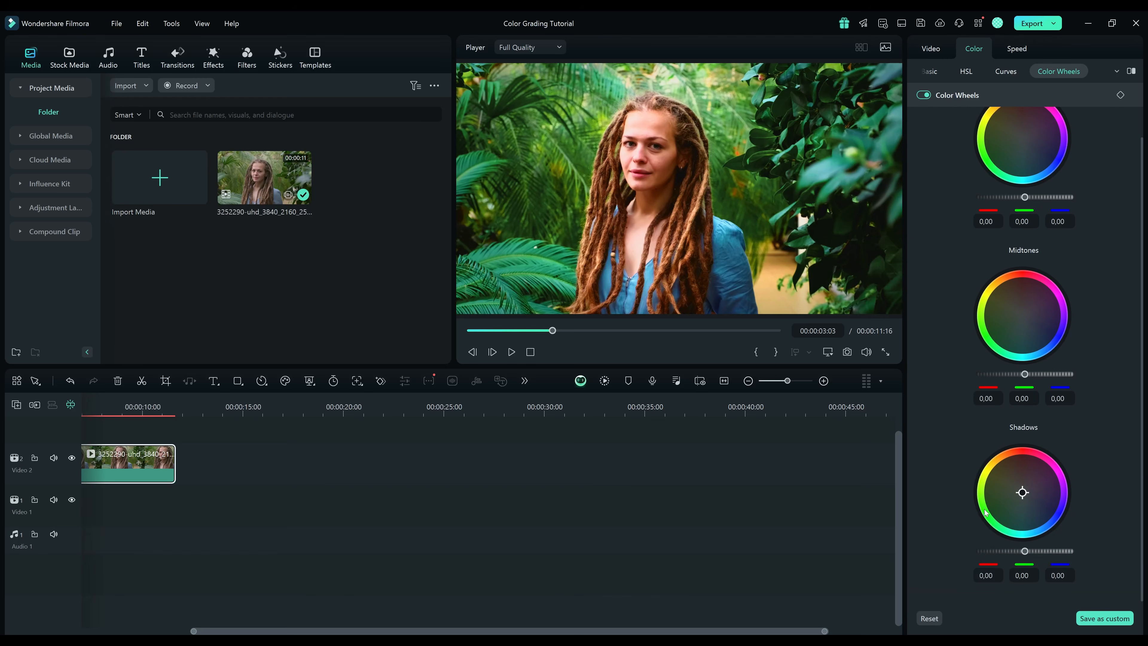
scroll(974, 446, "up", 2)
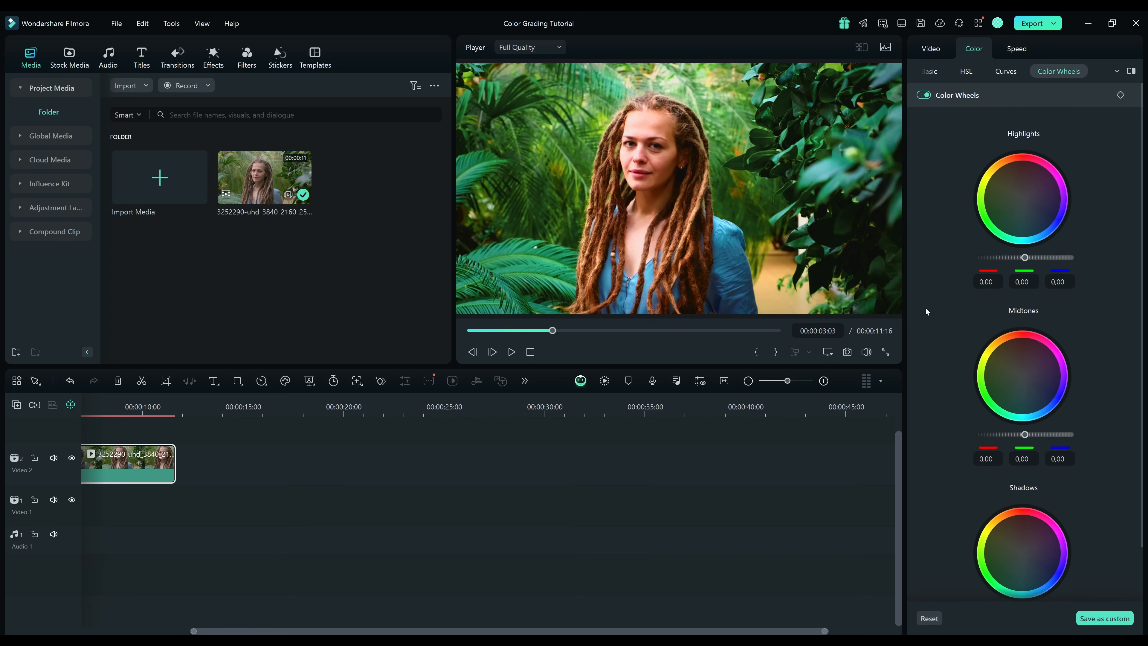
Tint the highlights wheel yellow to 0.08, 0.12, -0.20, the midtones slightly blue to -0.03, -0.01, 0.04, and the shadows towards blue
left_click_drag(1024, 198, 1019, 197)
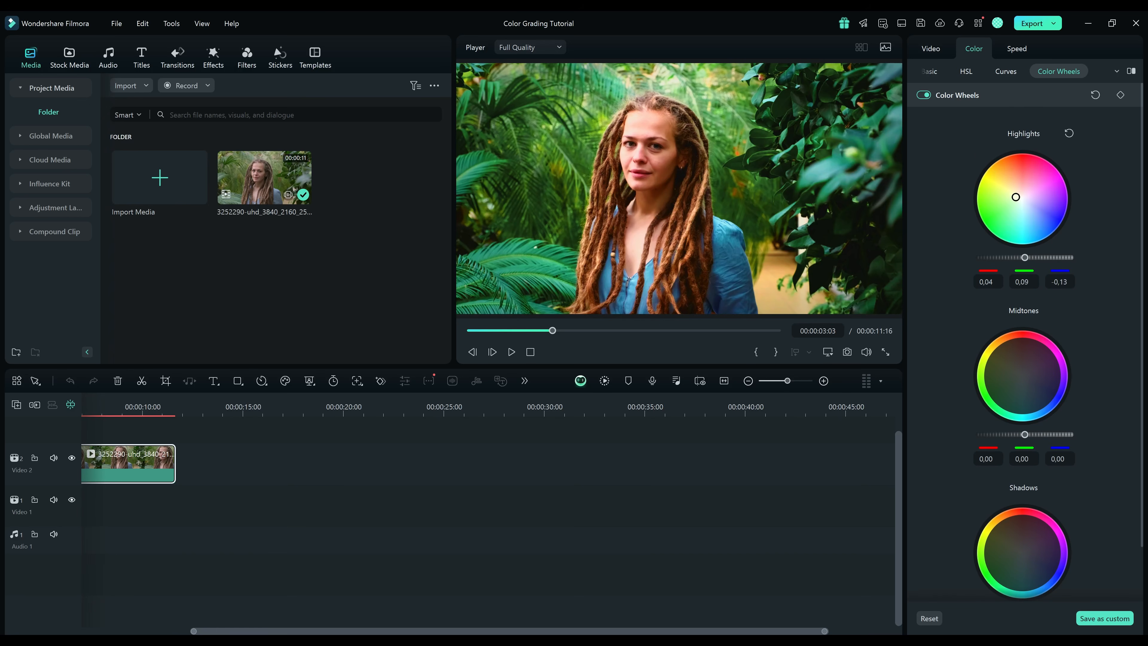
left_click_drag(1020, 199, 1028, 203)
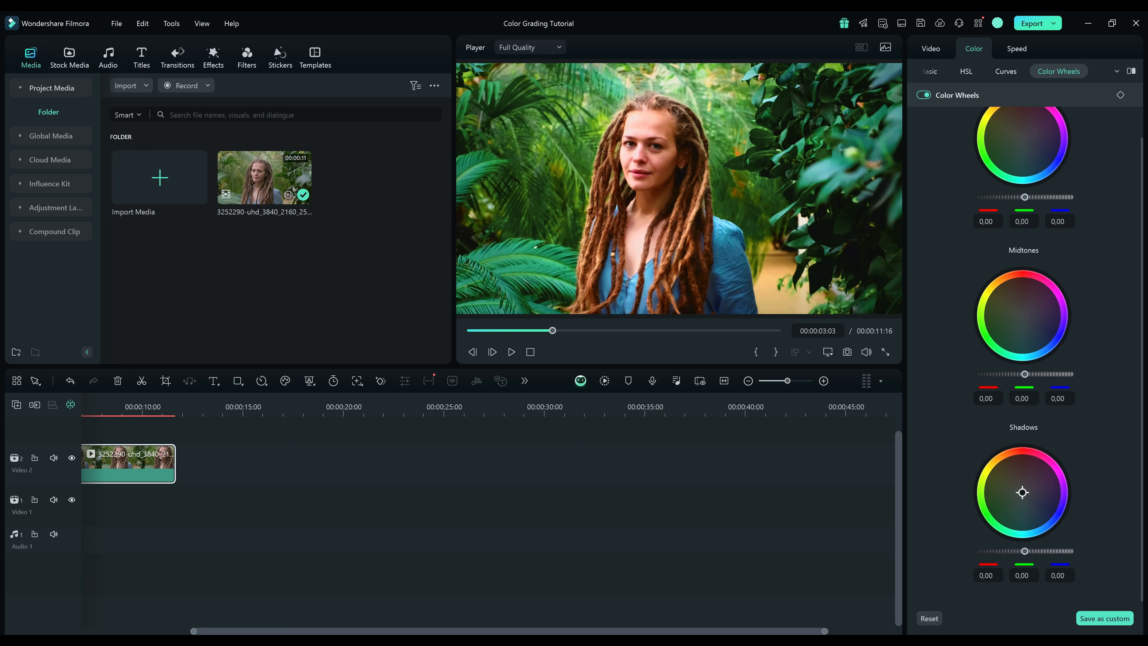
left_click_drag(1023, 492, 1025, 495)
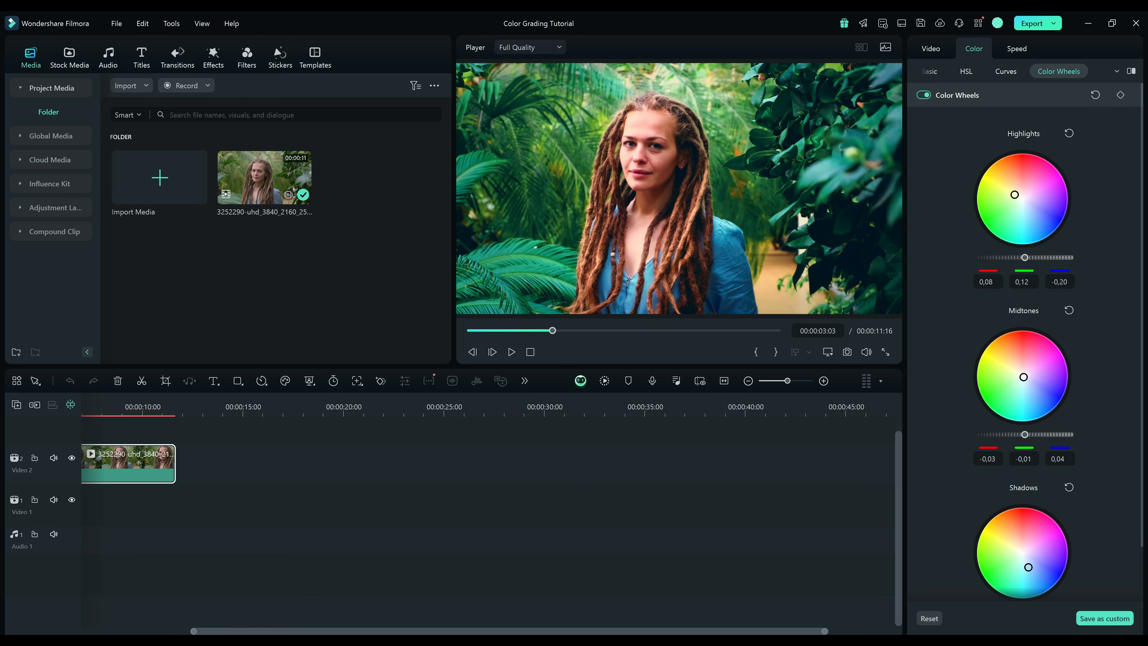
Darken the highlights to -0.17, -0.12, -0.25, brighten the midtones to 0.01, 0.03, 0.08, darken the shadows, and compare the wheels off and on
mouse_move(1025, 258)
left_mouse_down()
mouse_move(1004, 260)
mouse_move(1017, 261)
left_mouse_up()
scroll(1024, 361, "down", 2)
left_click_drag(1024, 374, 1032, 385)
left_click_drag(1024, 551, 1018, 560)
left_click(924, 95)
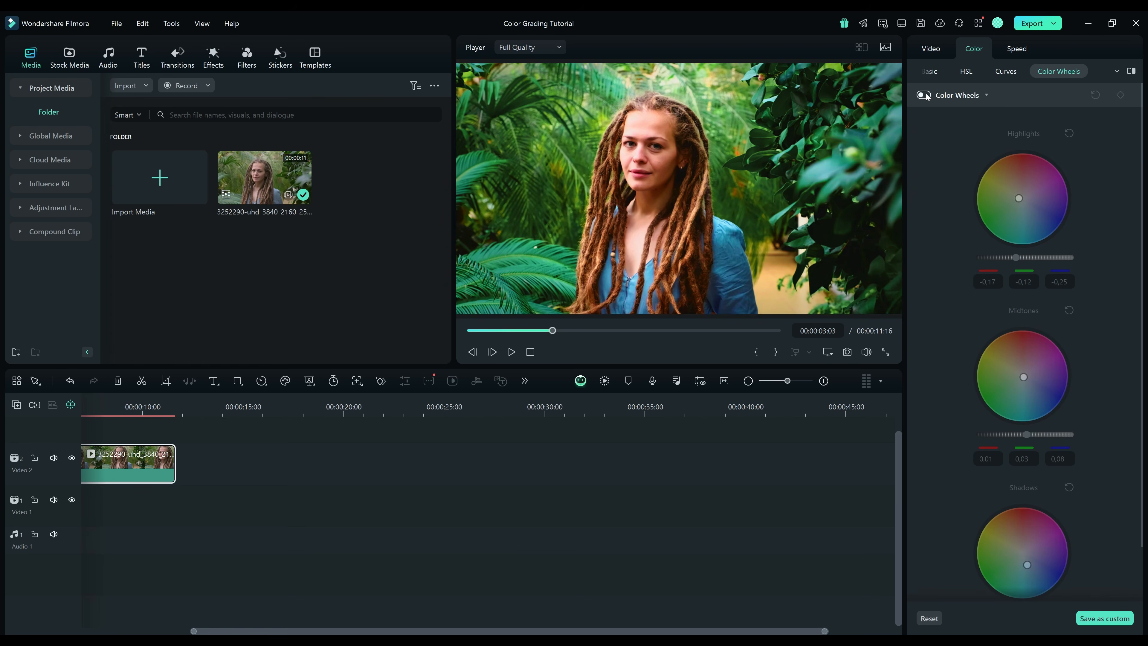
left_click(923, 95)
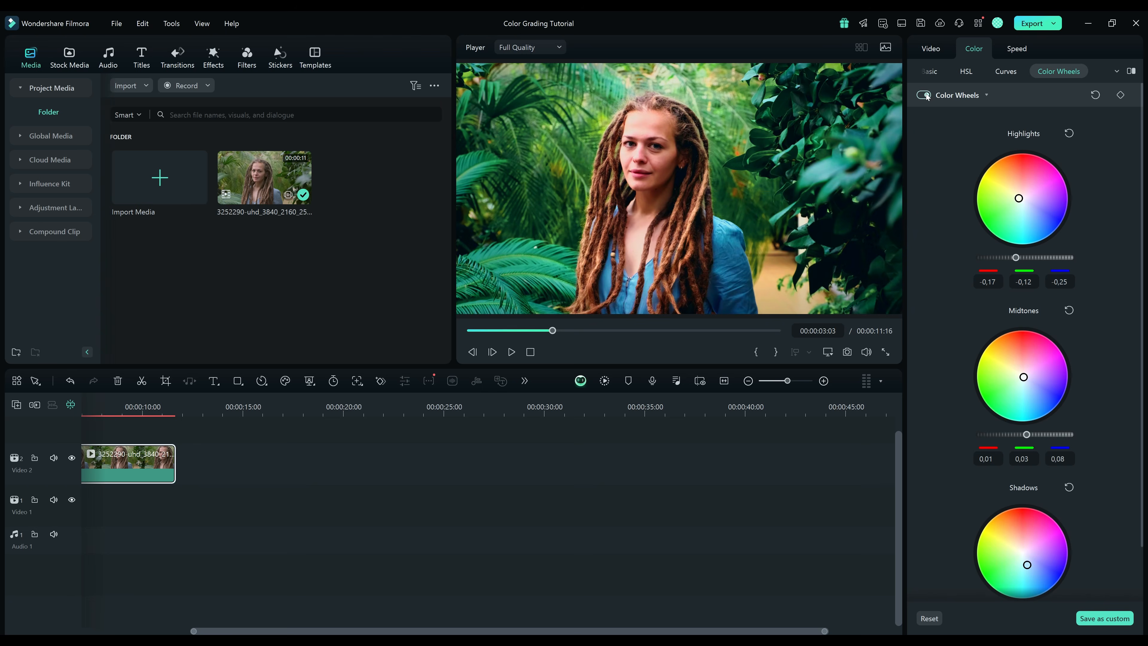
Review the clip's HSL and basic color correction settings
left_click(874, 63)
left_click(816, 69)
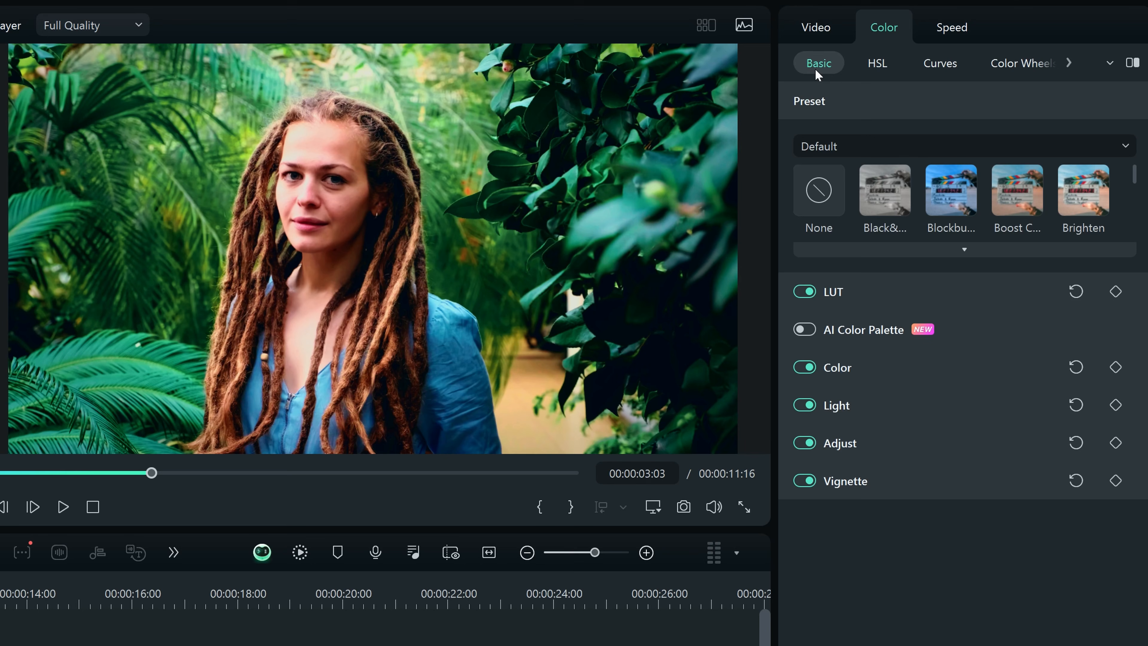
scroll(973, 512, "down", 5)
scroll(949, 441, "up", 5)
Fine-tune the curves by adding points along the green curve and adjusting the red curve's shadow point and black point
left_click(938, 64)
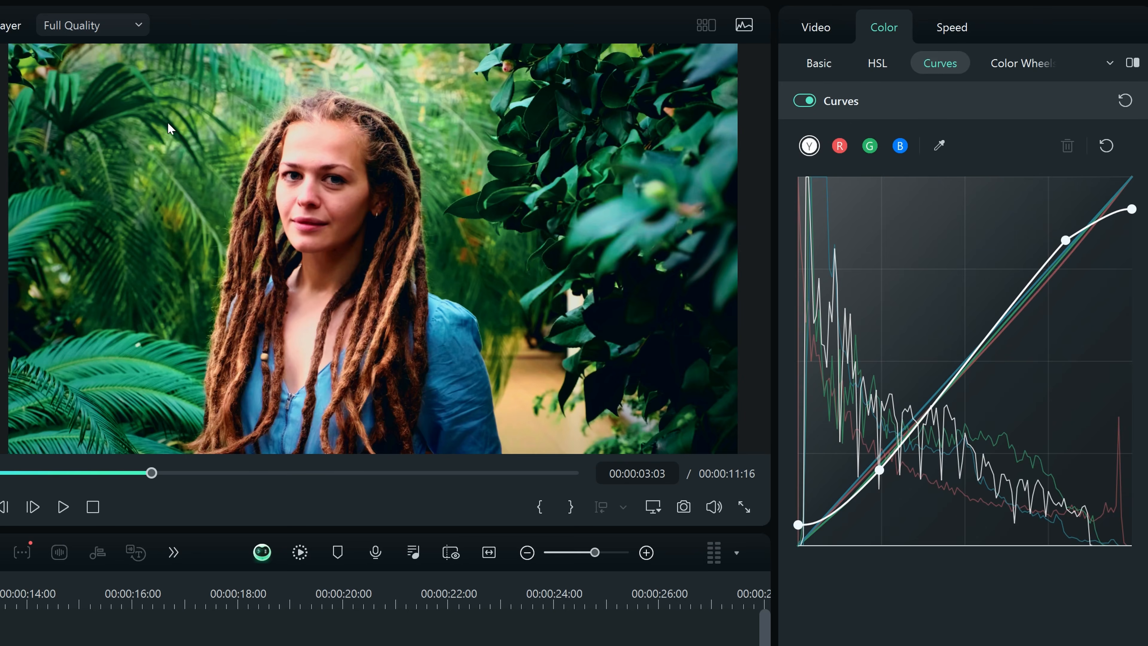
left_click_drag(950, 380, 956, 390)
left_click(869, 145)
left_click_drag(984, 349, 989, 360)
left_click_drag(960, 391, 963, 375)
left_click_drag(1011, 333, 1014, 319)
left_click_drag(1085, 240, 1087, 252)
left_click_drag(888, 463, 894, 457)
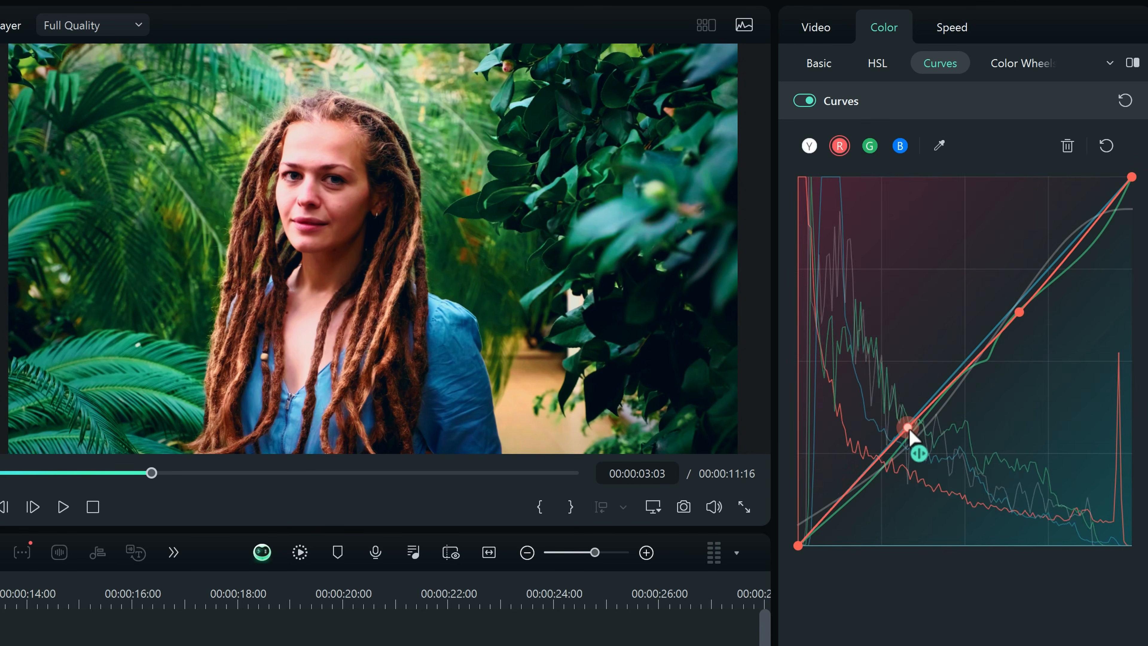
left_click_drag(804, 545, 827, 544)
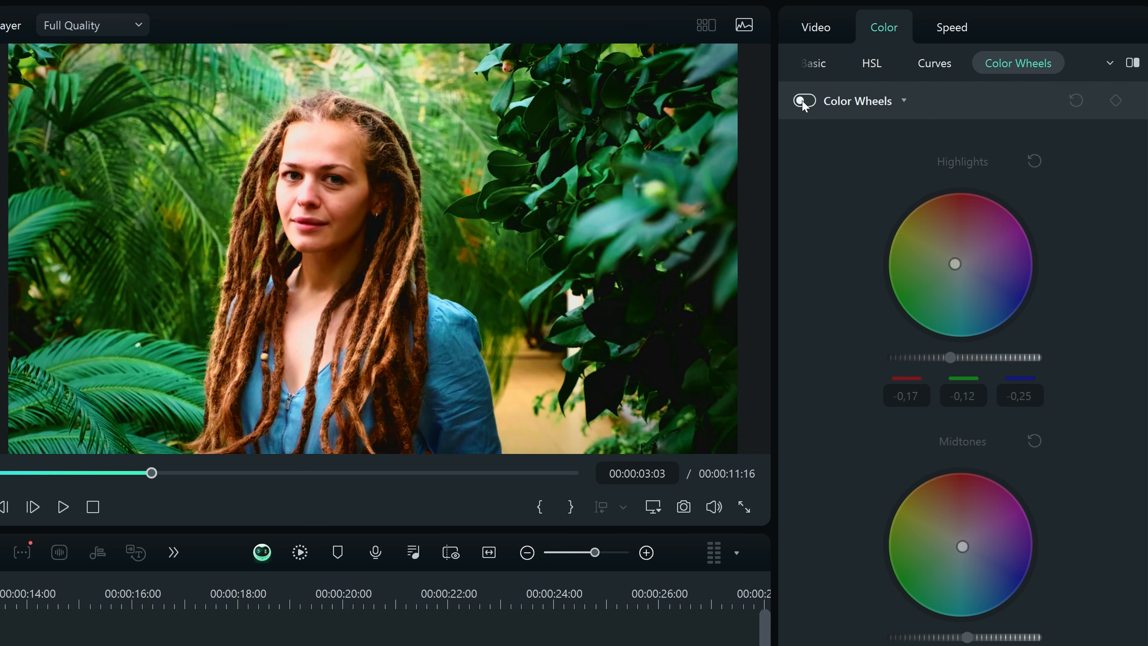
Review the HSL color ranges and compare the clip with the color adjustments switched off and on
left_click(868, 70)
left_click(804, 101)
left_click(805, 100)
left_click(836, 155)
left_click(865, 150)
left_click(895, 149)
left_click(805, 100)
left_click(805, 101)
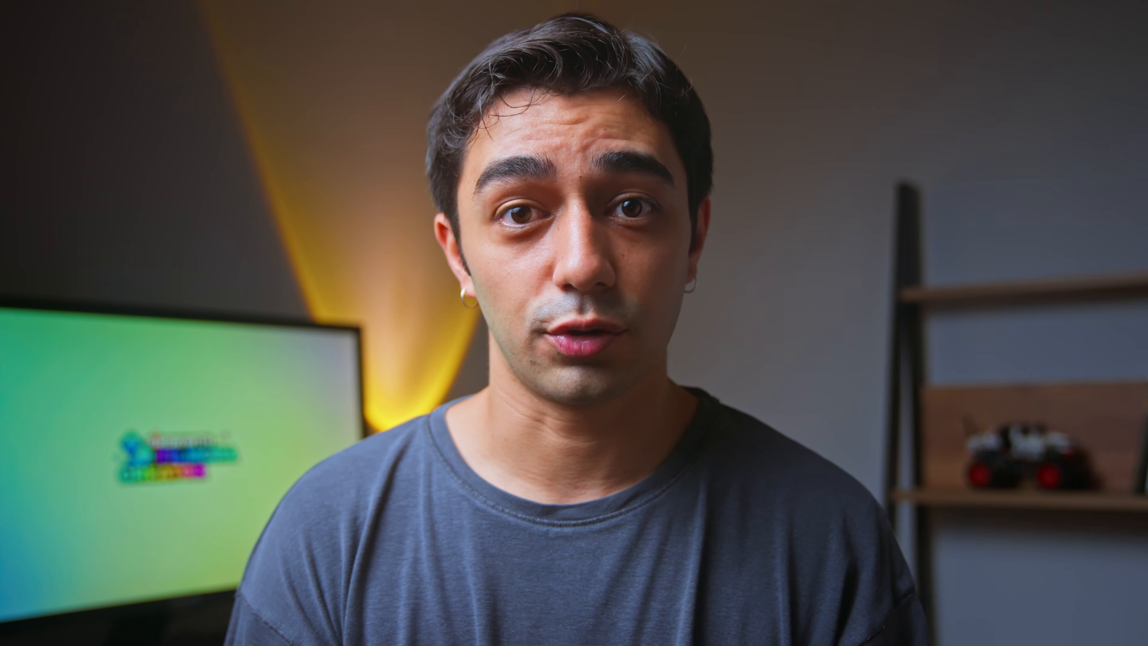